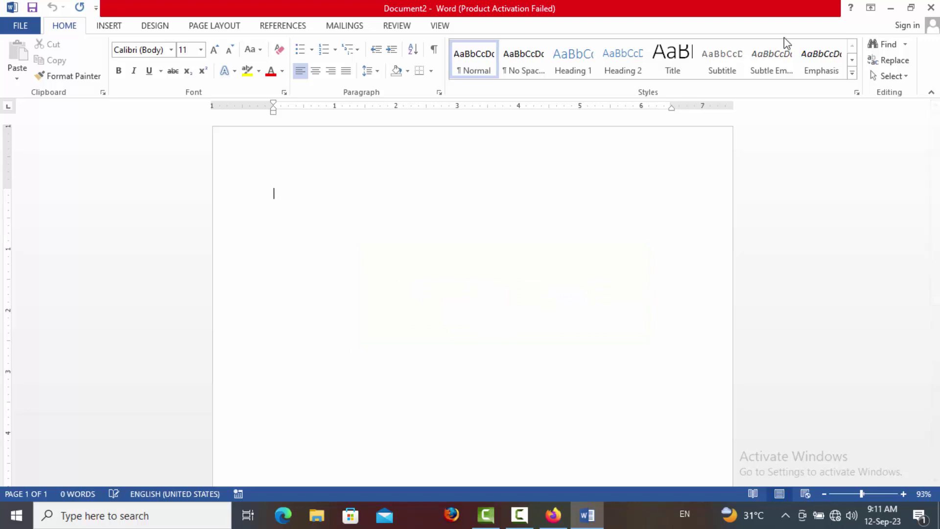
# Close the empty Word document and Word itself to reveal the desktop.
pyautogui.click(929, 8)
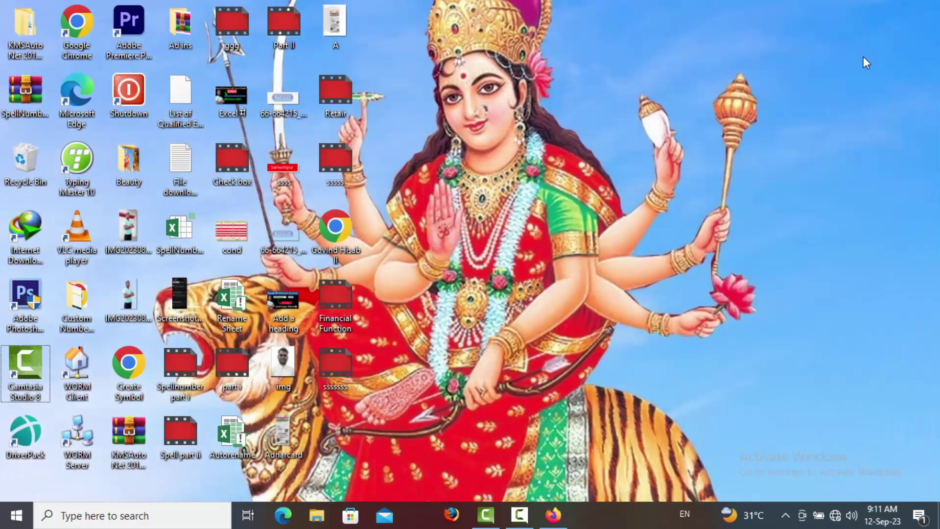
# Open Firefox from the taskbar, then launch Word 2013 with its shortcut.
pyautogui.click(554, 515)
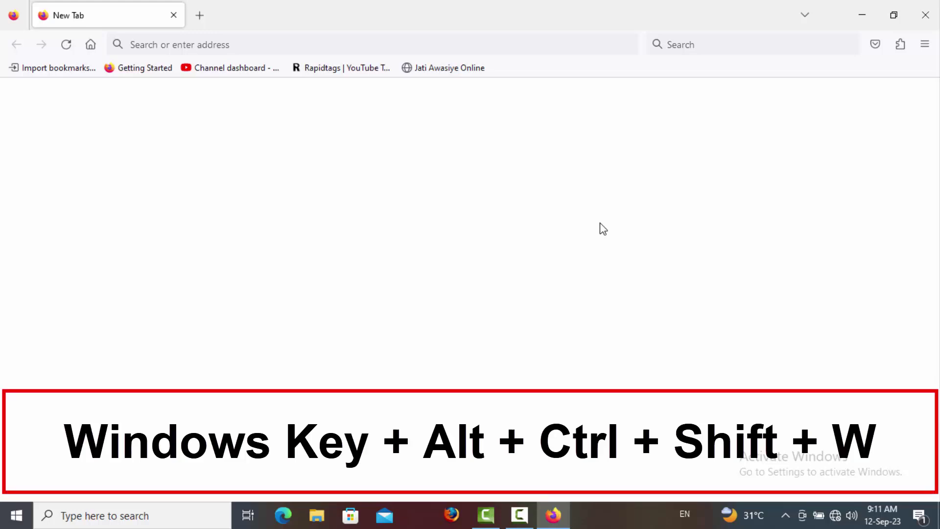
pyautogui.press('ctrl+alt+shift+super+w')
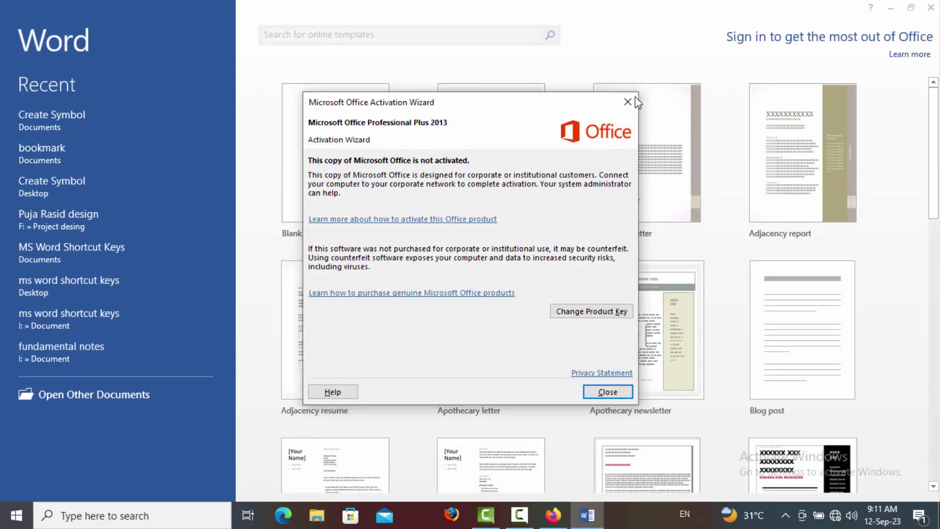
# Close the Office Activation Wizard and create a blank document, Document1.
pyautogui.click(626, 109)
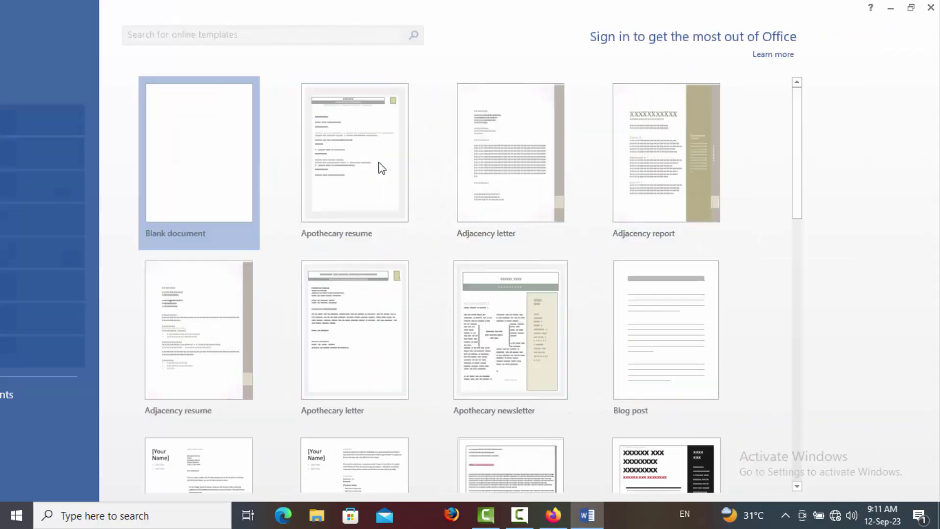
pyautogui.press('Return')
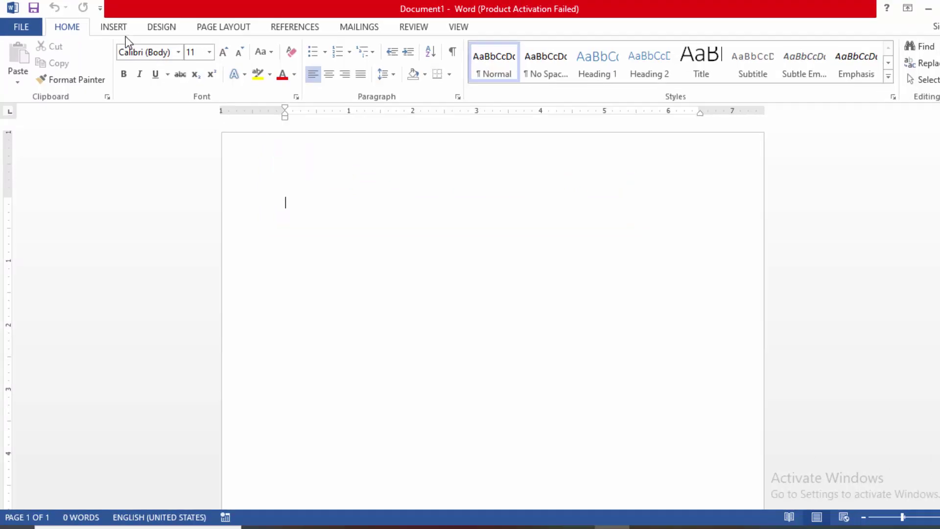
# Browse the Shapes gallery on the INSERT ribbon, then close it without inserting anything.
pyautogui.click(123, 31)
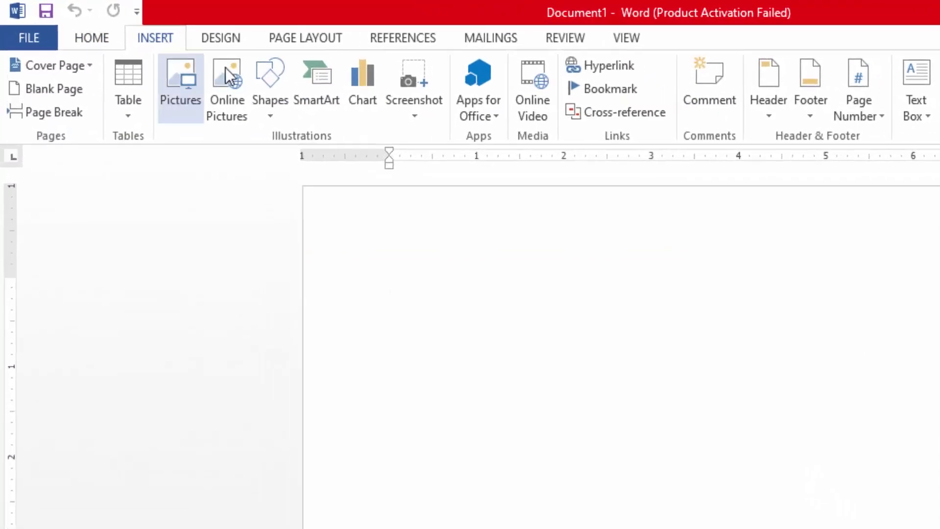
pyautogui.click(269, 110)
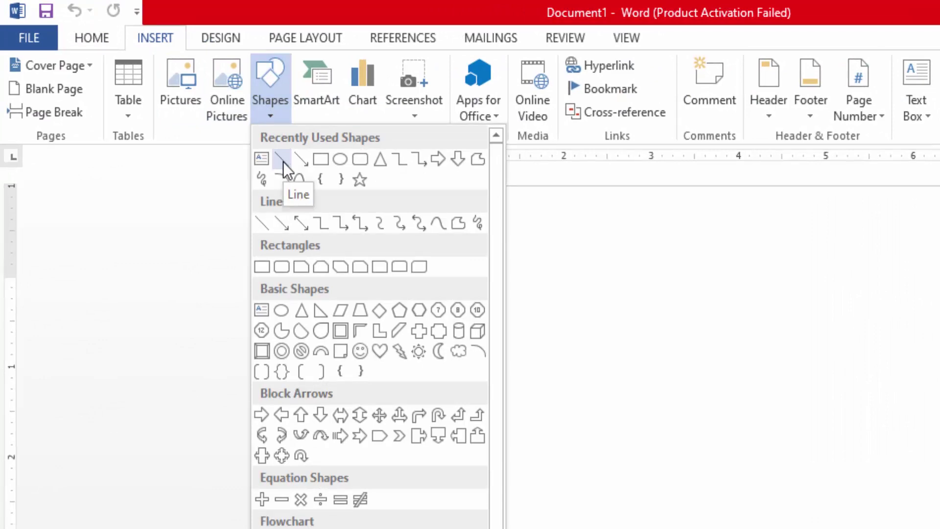
pyautogui.click(560, 245)
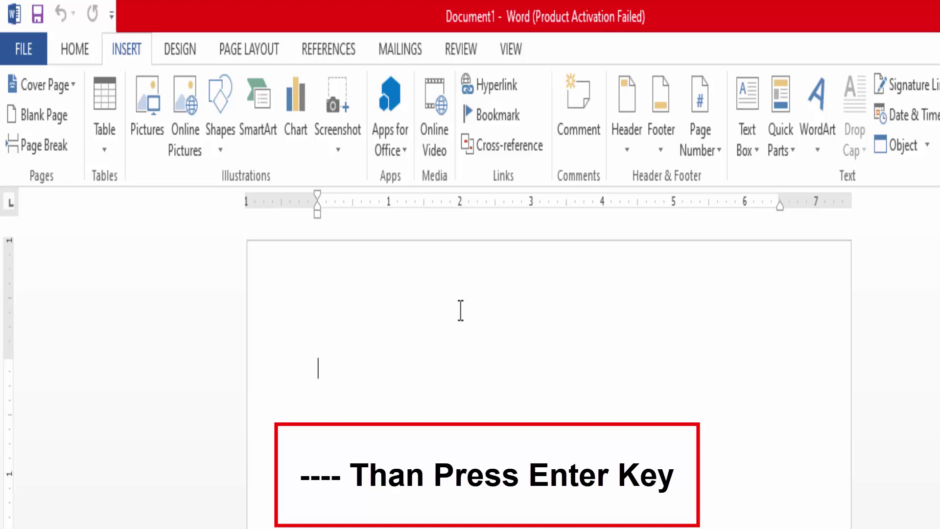
# AutoFormat ----, ====, ####, ****, ~~~~ into single, double, triple, dotted and wavy border lines.
pyautogui.press('Return')
pyautogui.write('----')
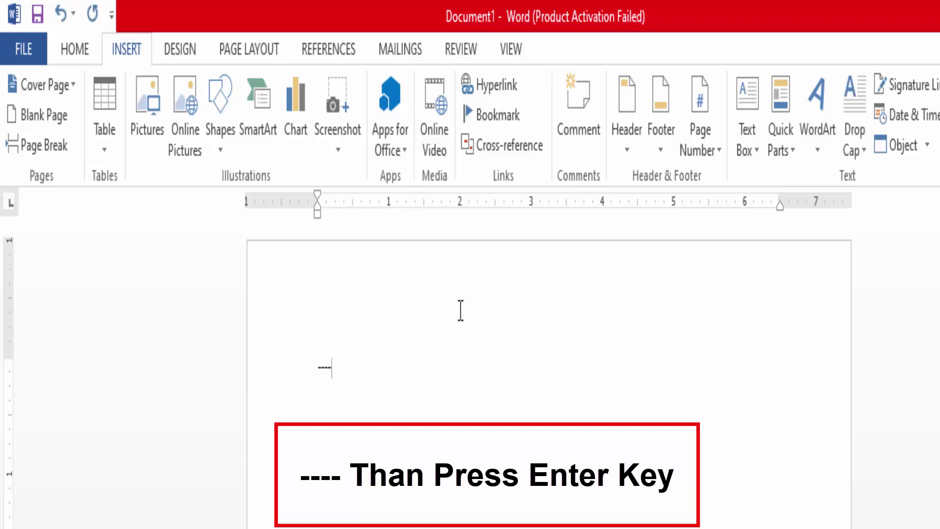
pyautogui.press('Return')
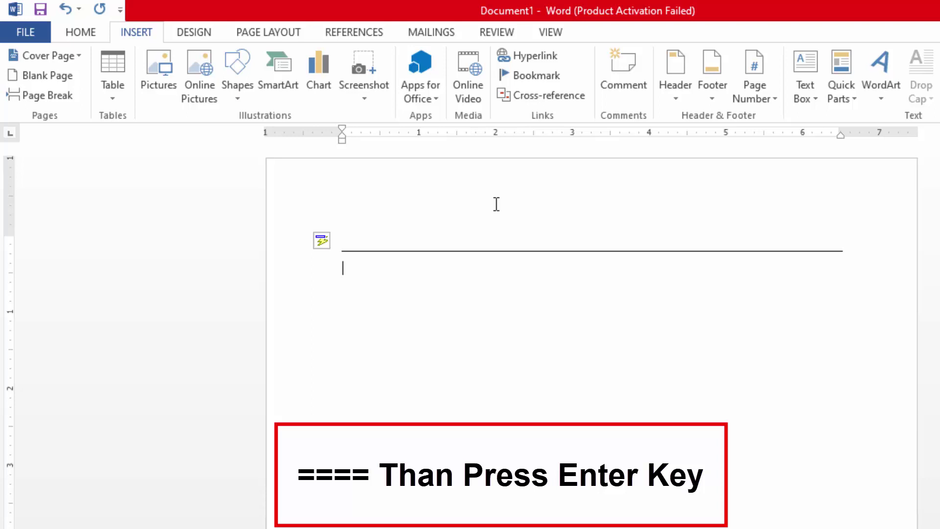
pyautogui.write('====')
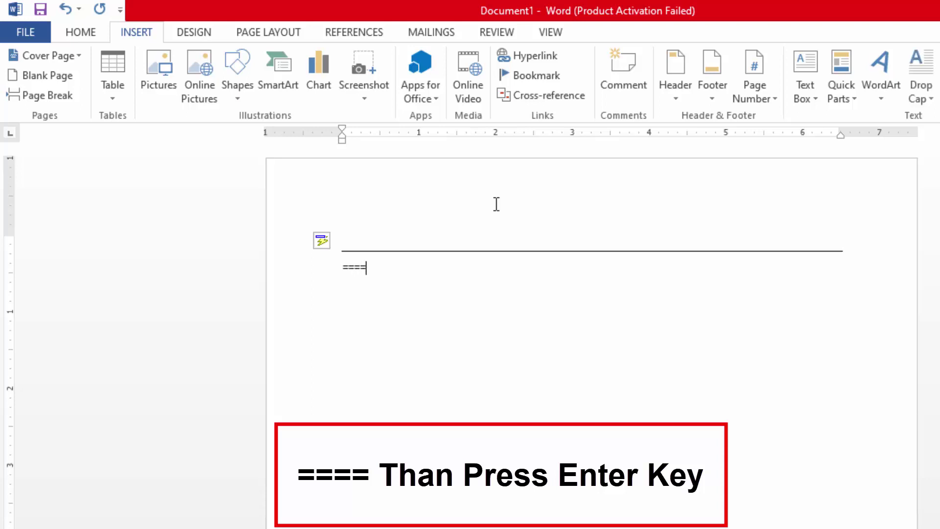
pyautogui.press('Return')
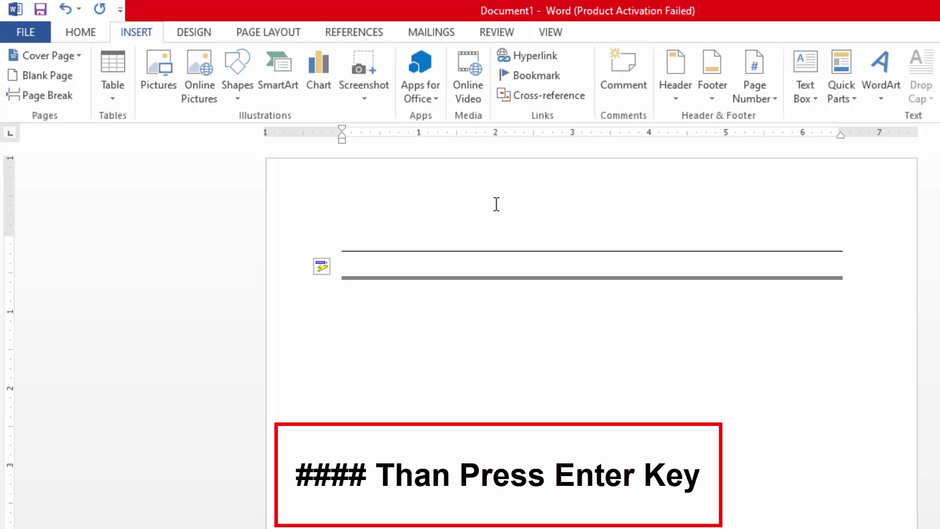
pyautogui.write('####')
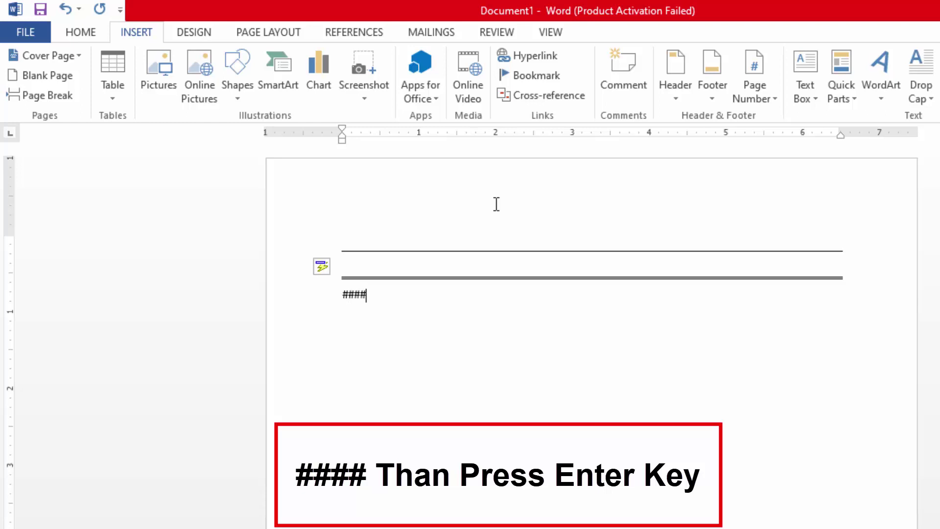
pyautogui.press('Return')
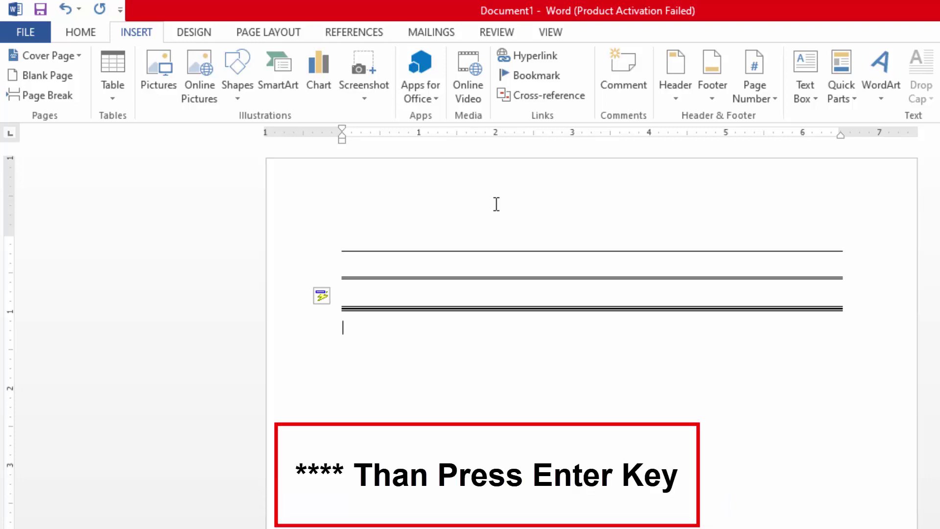
pyautogui.write('****')
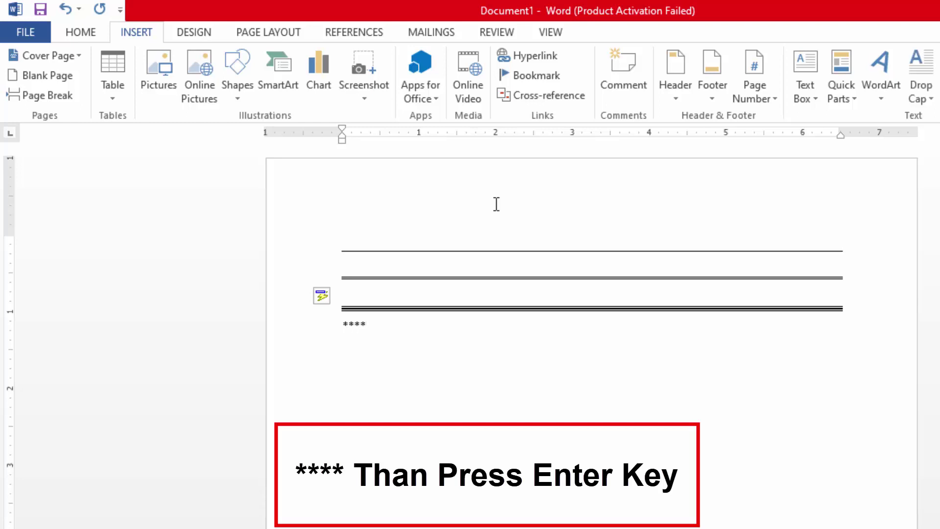
pyautogui.press('Return')
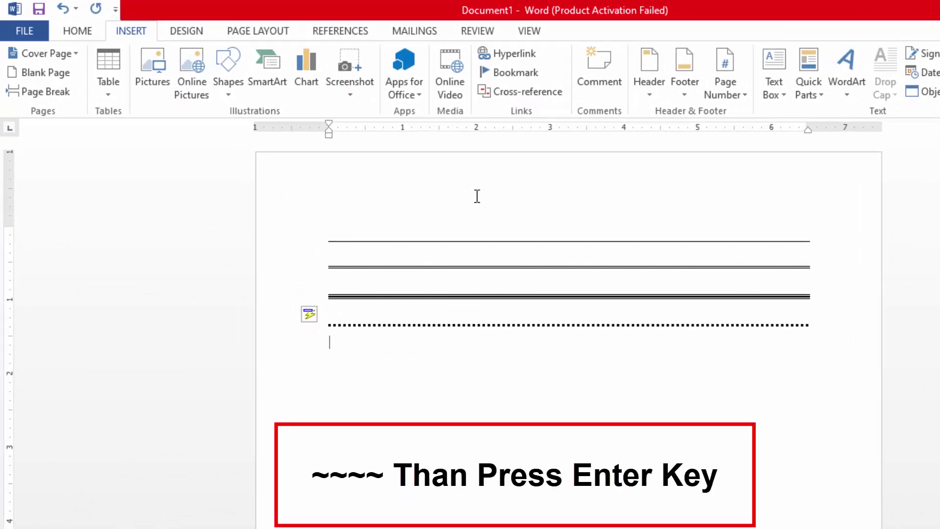
pyautogui.write('~')
pyautogui.write('~~~')
pyautogui.press('Return')
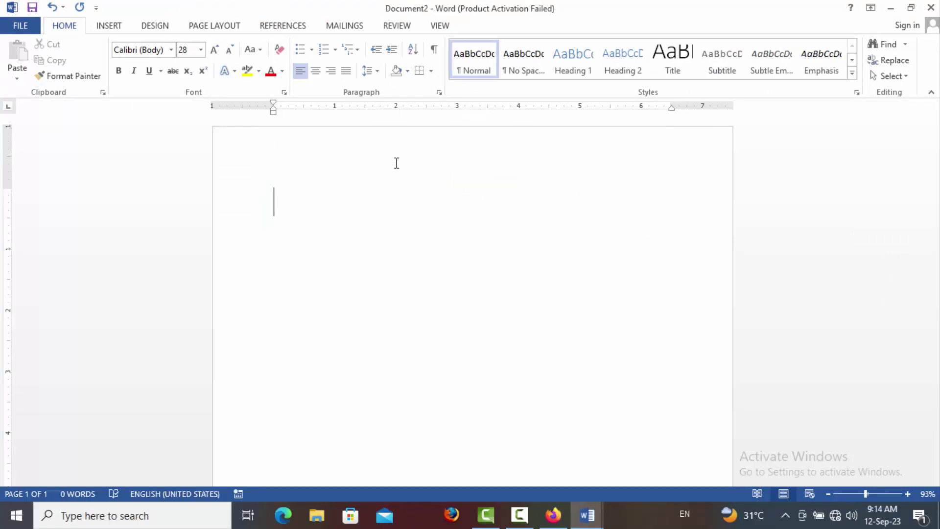
# Enter :) and :( on separate lines so AutoCorrect turns them into smiley and frowning faces.
pyautogui.write(':')
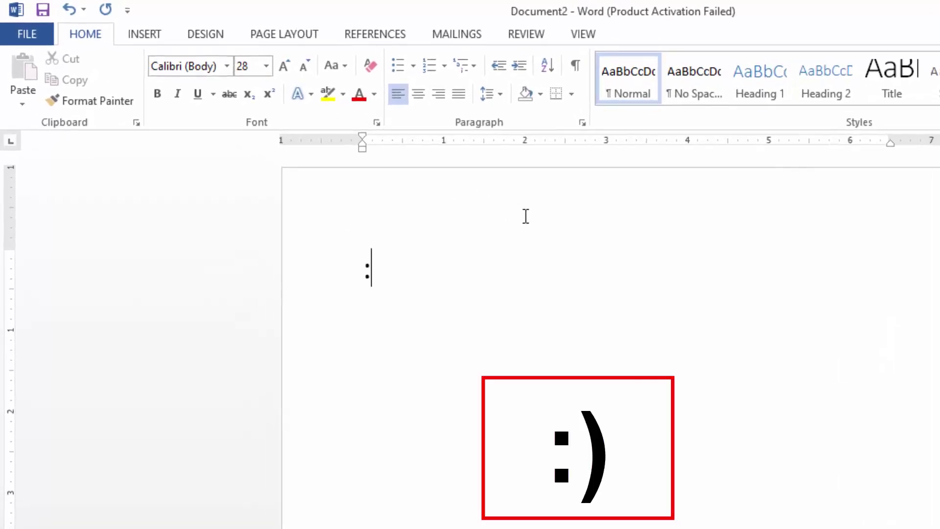
pyautogui.write(')')
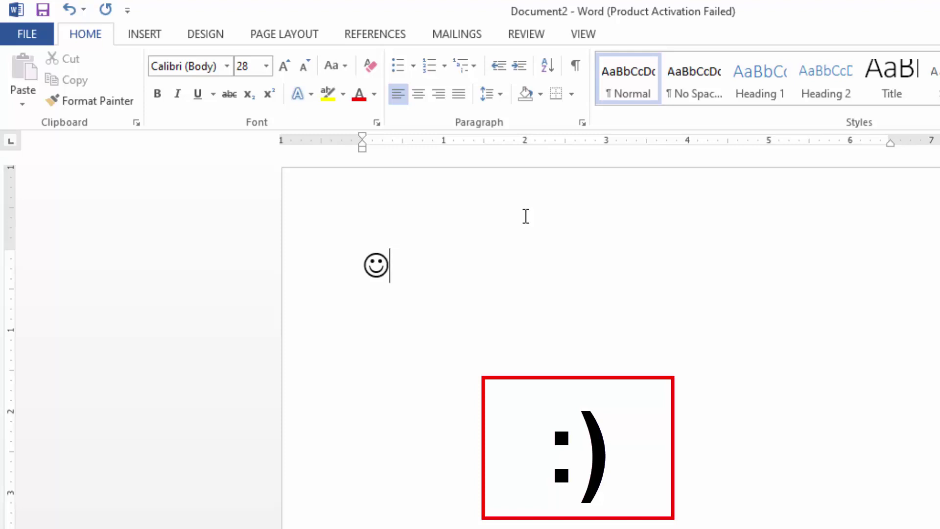
pyautogui.press('Return')
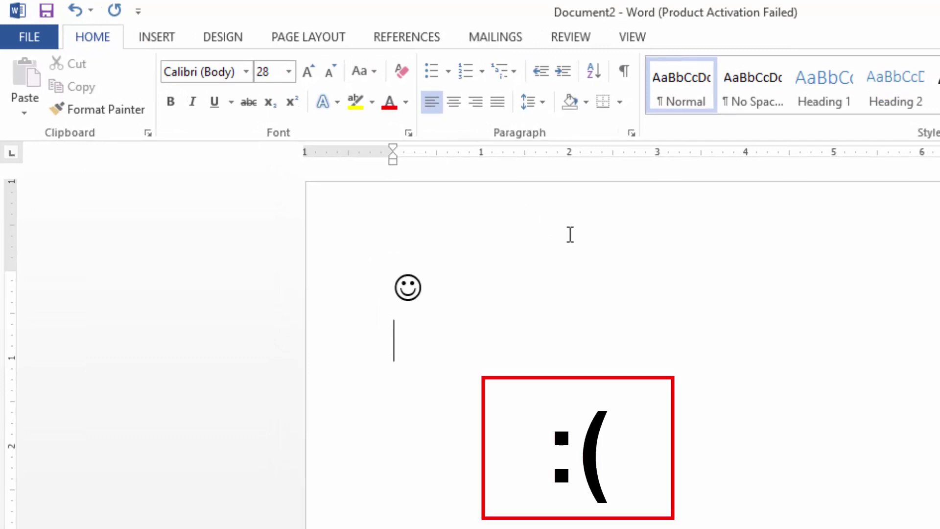
pyautogui.write(':')
pyautogui.write('(')
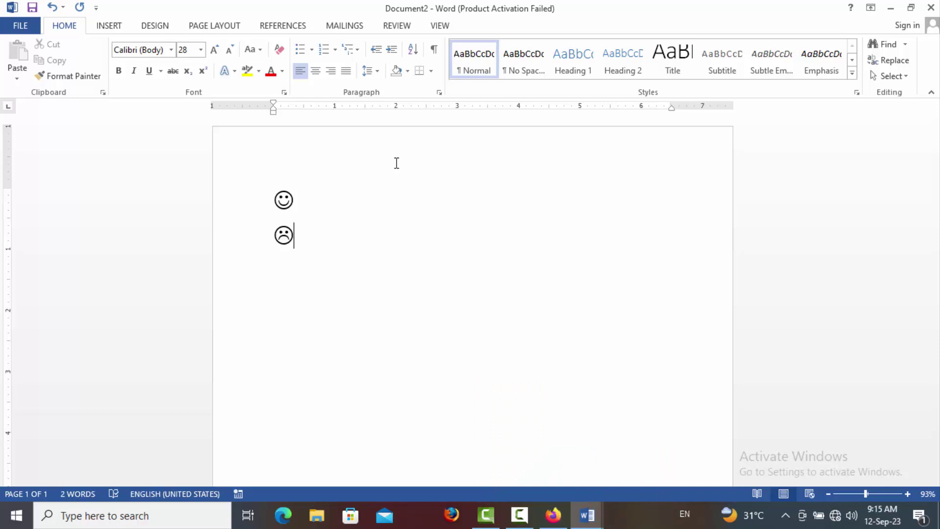
pyautogui.press('Return')
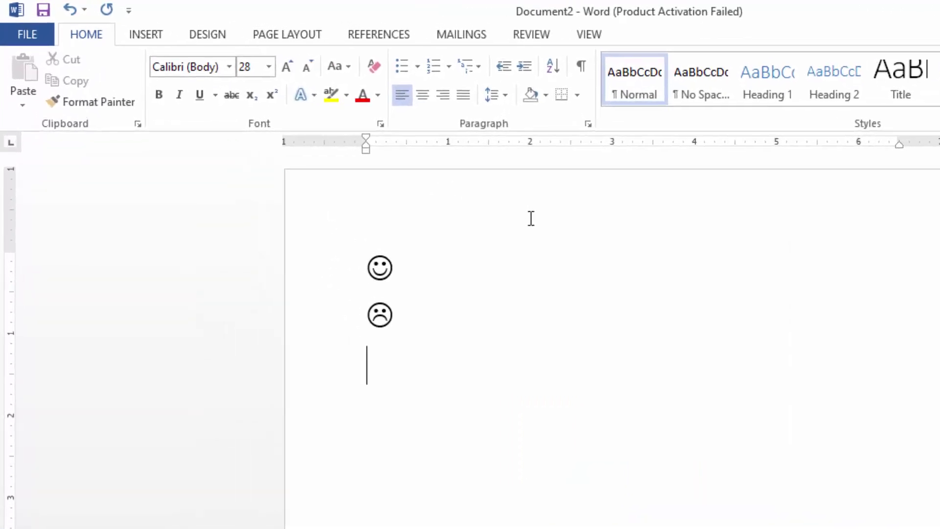
# Enter -->, <--, ==>, <== and <=> so AutoCorrect converts them into arrows.
pyautogui.write('--')
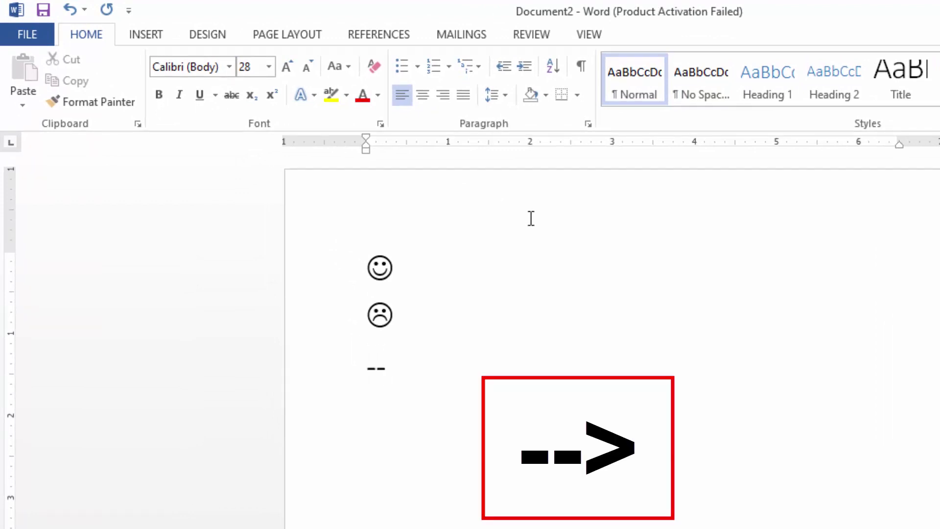
pyautogui.write('>')
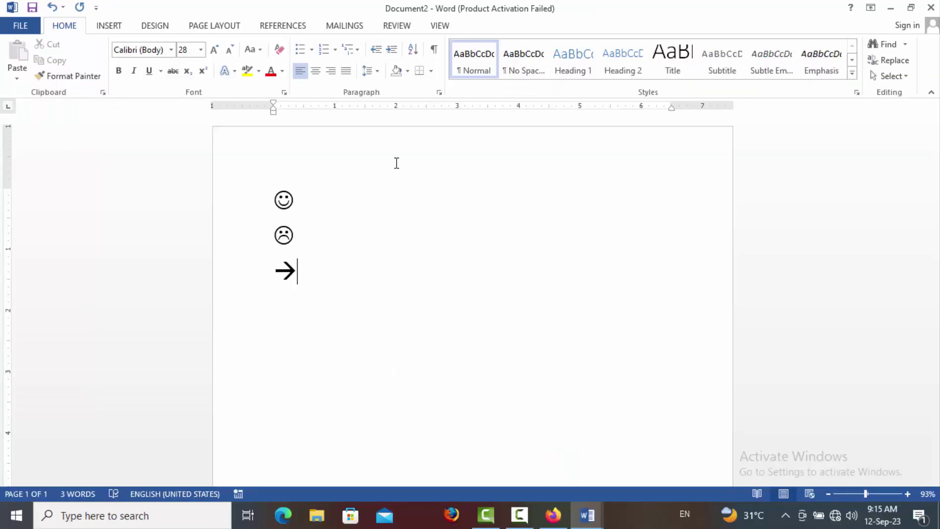
pyautogui.press('Return')
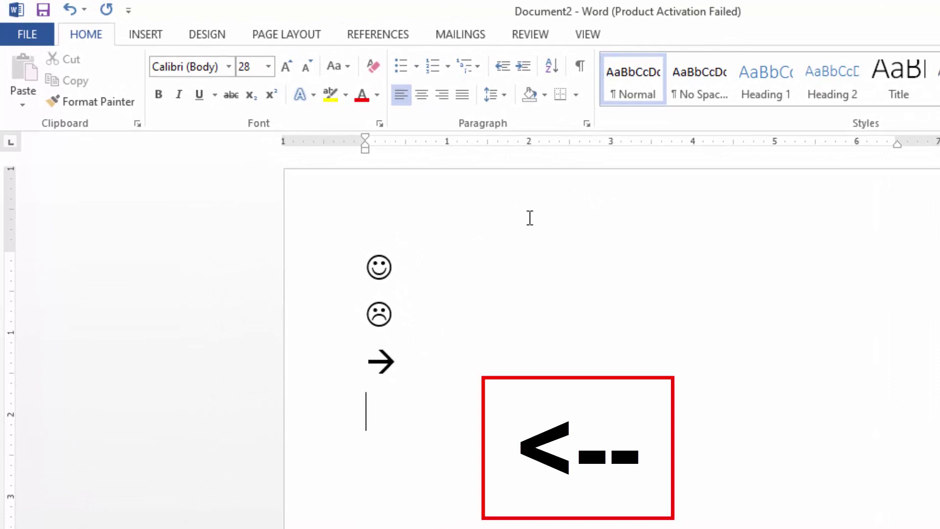
pyautogui.write('<')
pyautogui.write('--')
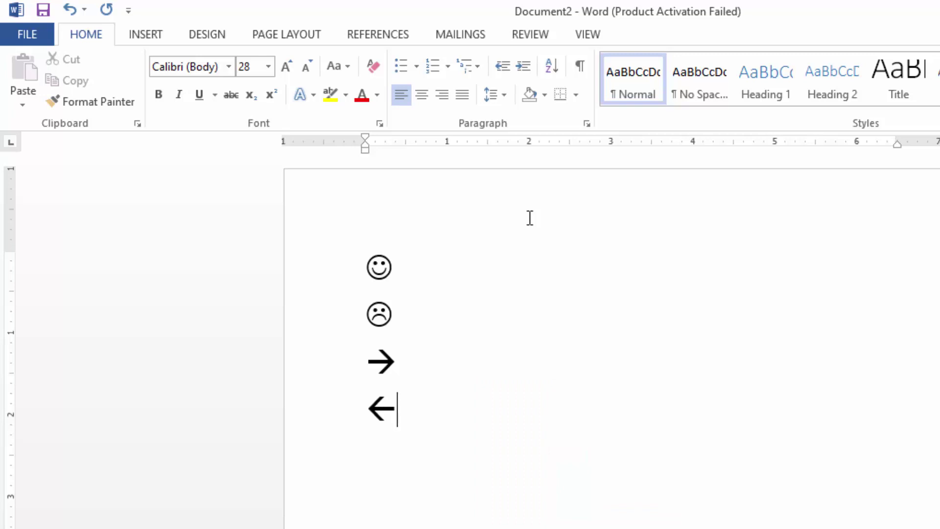
pyautogui.press('Return')
pyautogui.write('==')
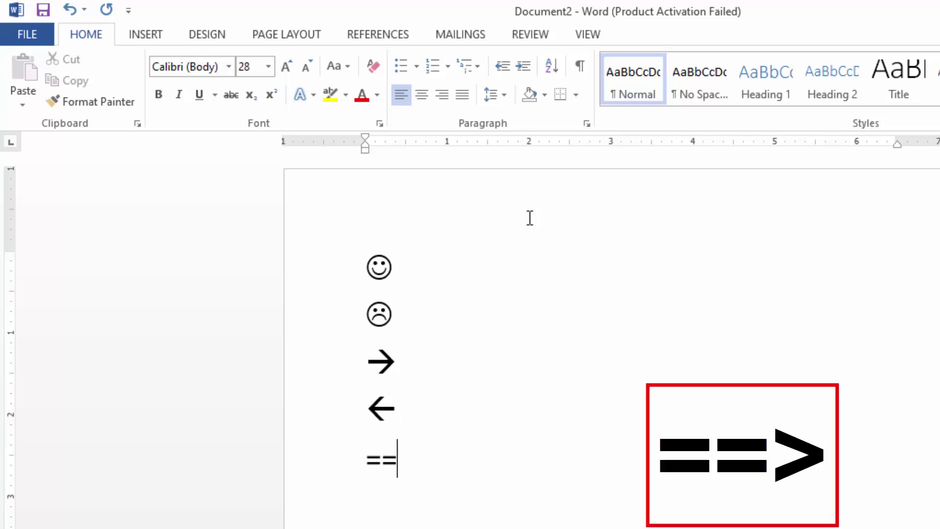
pyautogui.write('>')
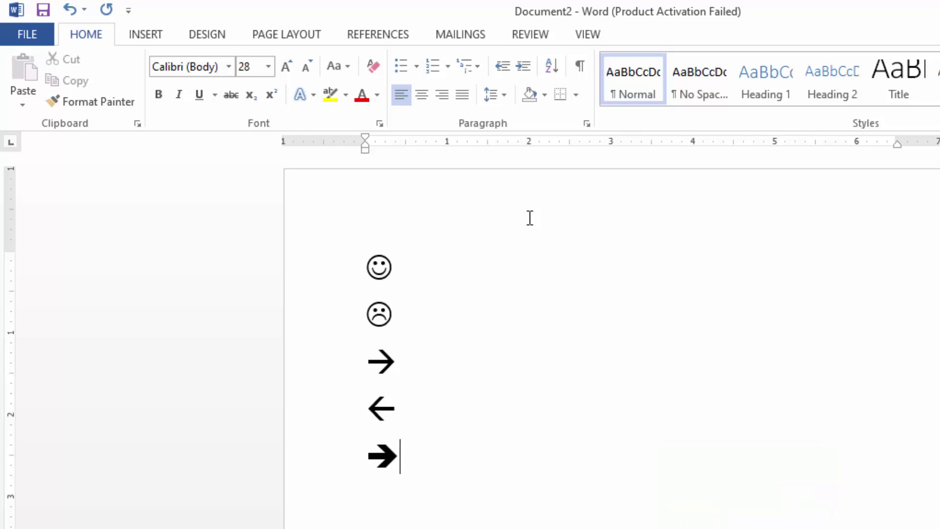
pyautogui.press('Return')
pyautogui.write('<')
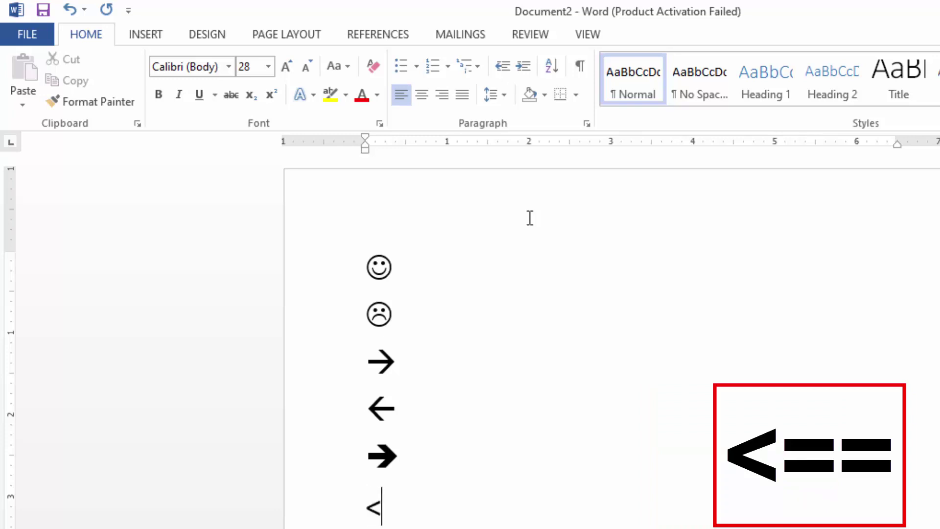
pyautogui.write('==')
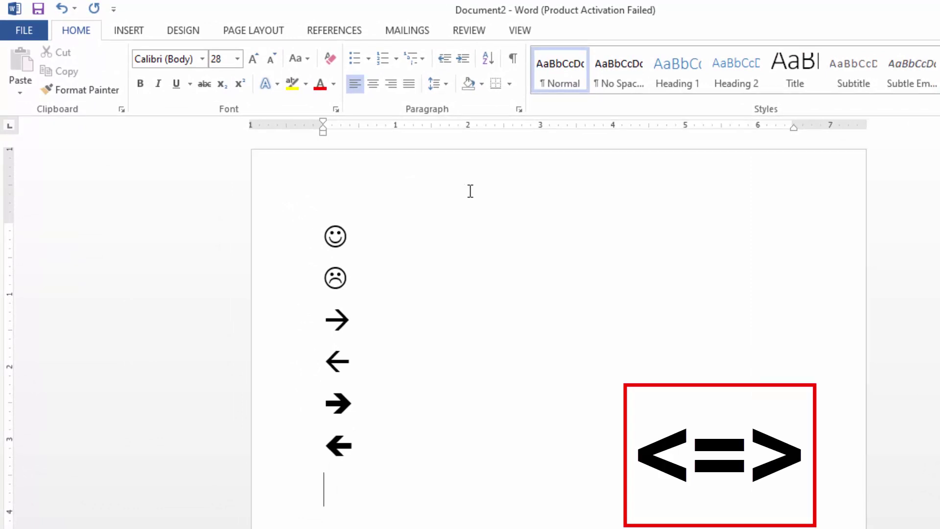
pyautogui.write('<=')
pyautogui.write('>')
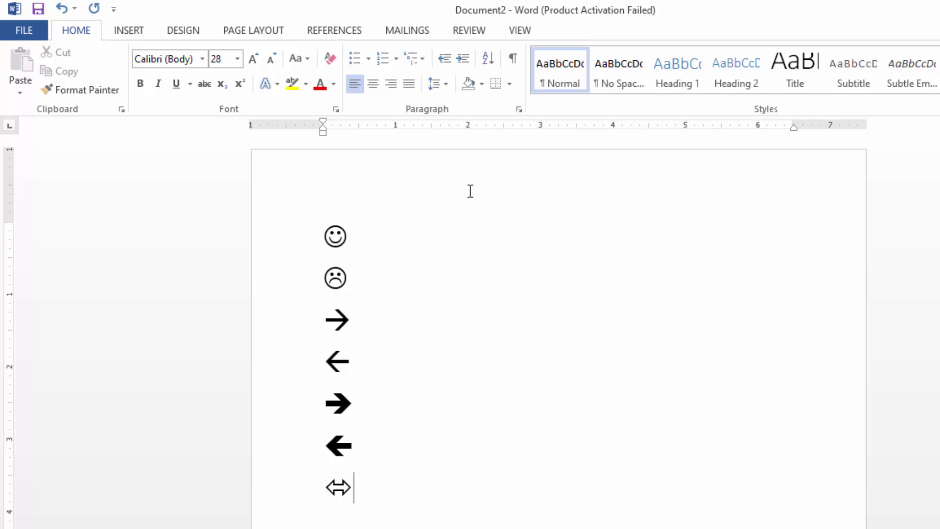
pyautogui.press('Return')
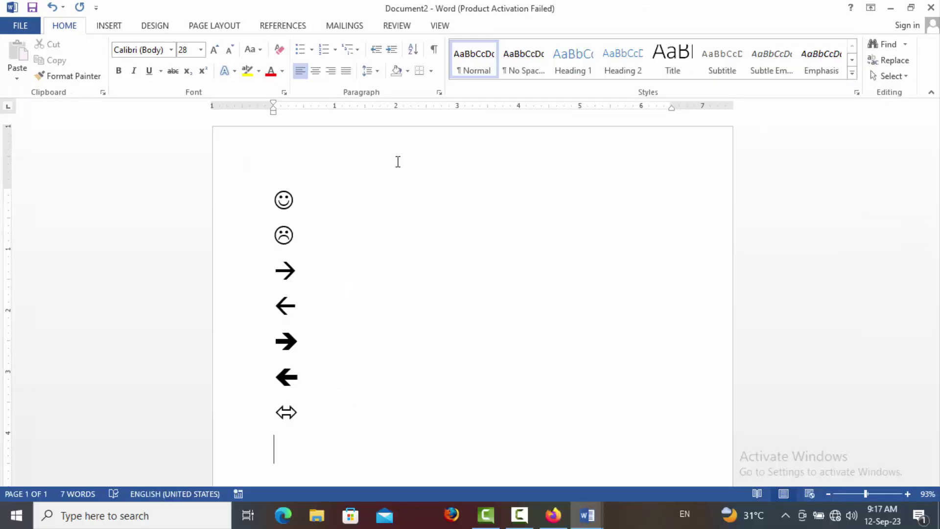
# Enter (tm), (r) and (c) on separate lines to produce ™, ® and ©.
pyautogui.write('(')
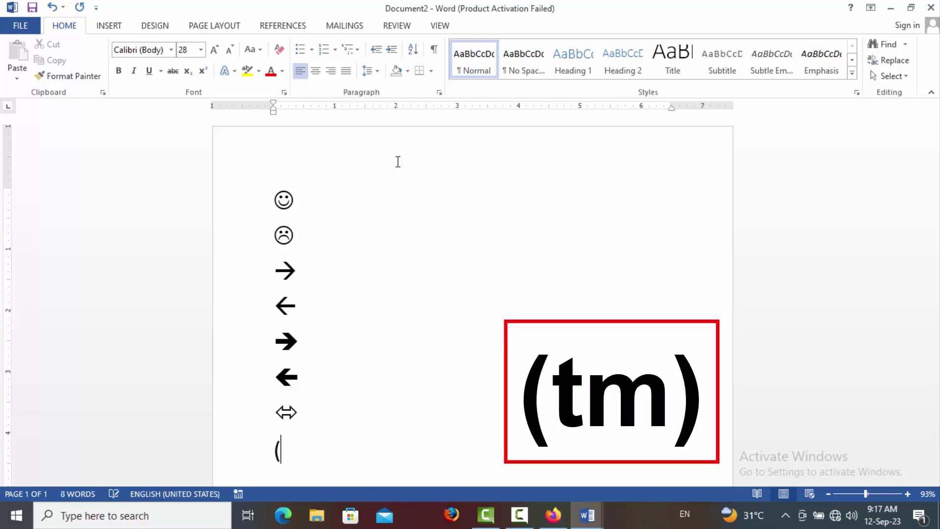
pyautogui.write('tm')
pyautogui.write(')')
pyautogui.press('BackSpace')
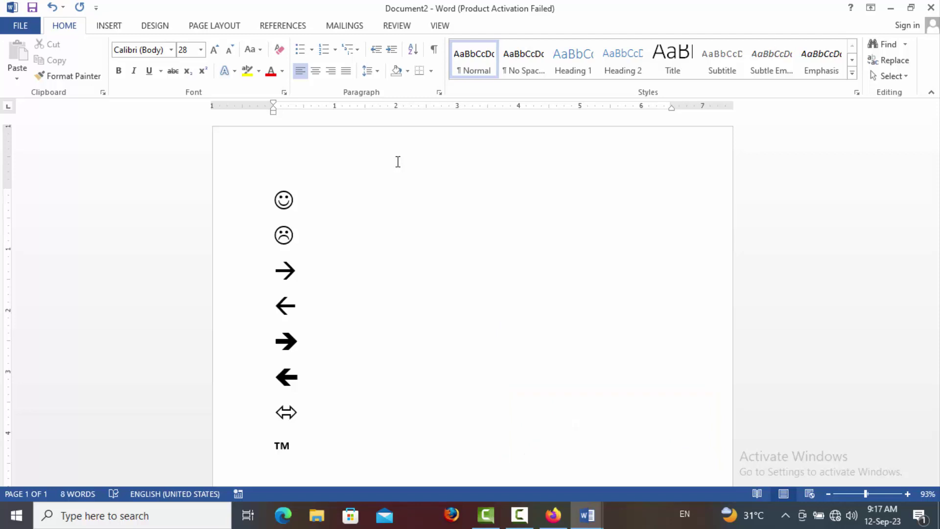
pyautogui.press('Return')
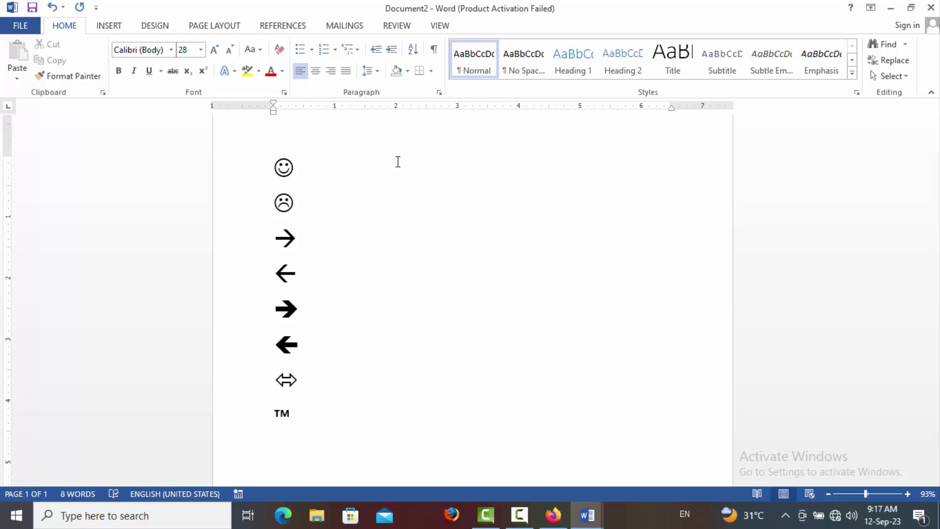
pyautogui.write('(')
pyautogui.write('r')
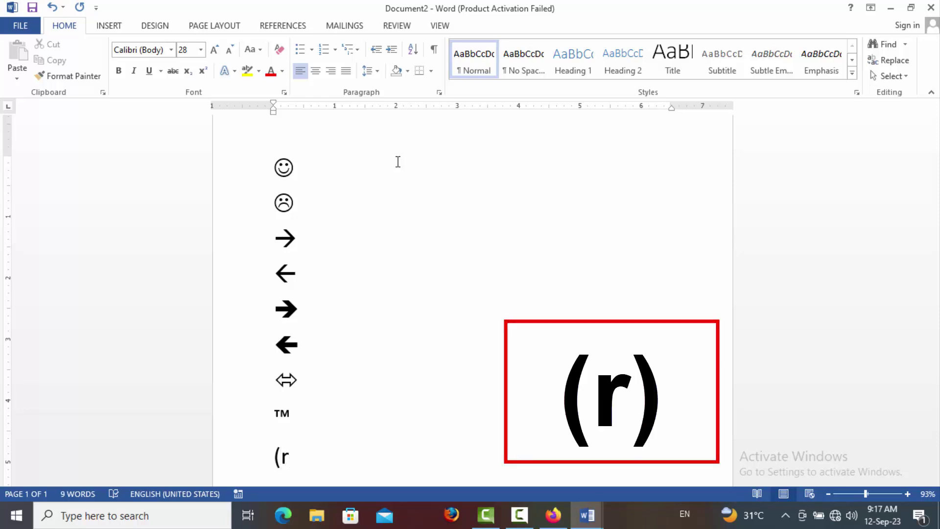
pyautogui.write(')')
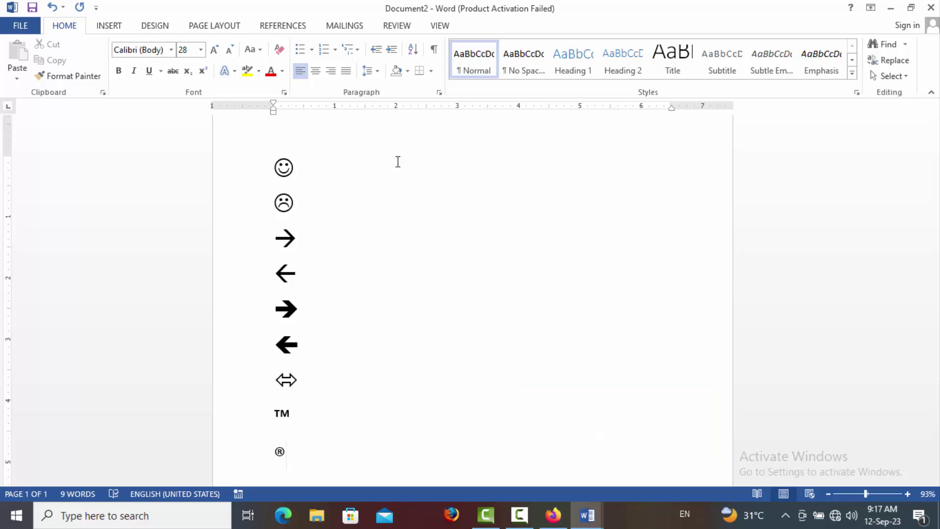
pyautogui.press('Return')
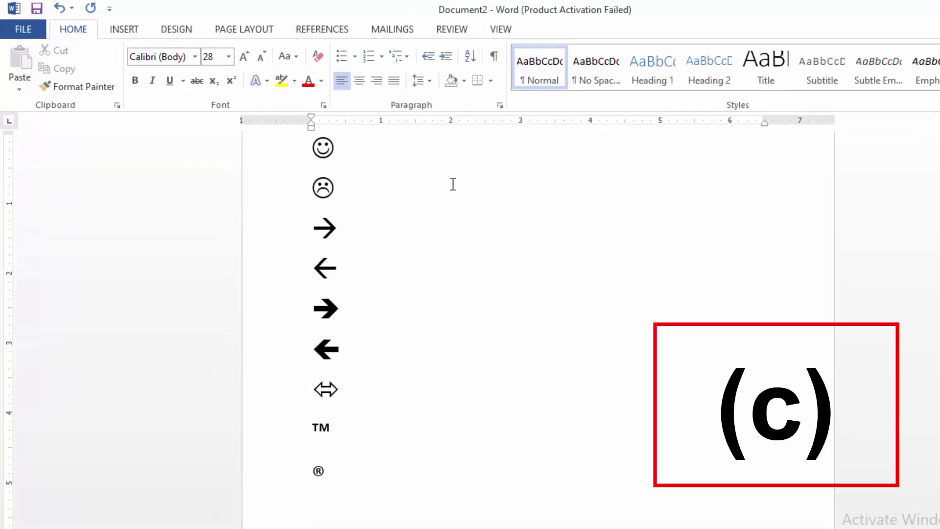
pyautogui.write('(')
pyautogui.write('c')
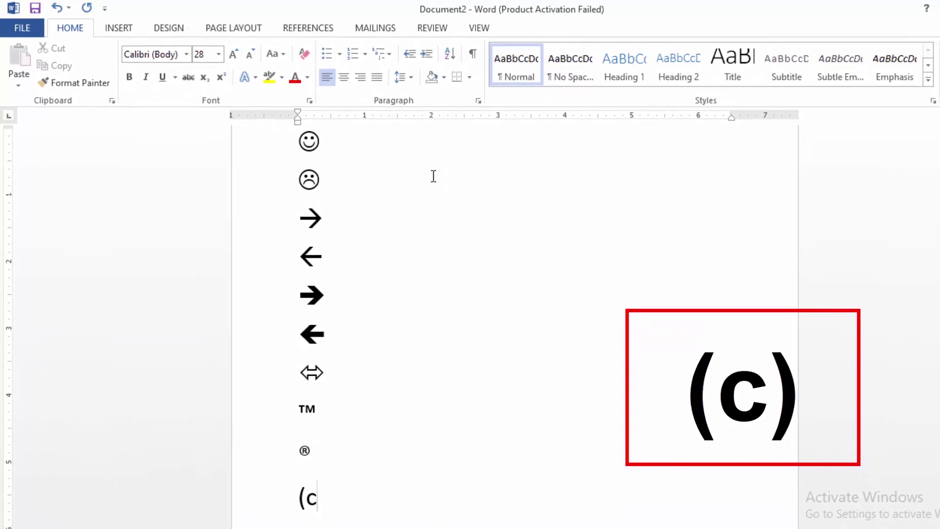
pyautogui.write(')')
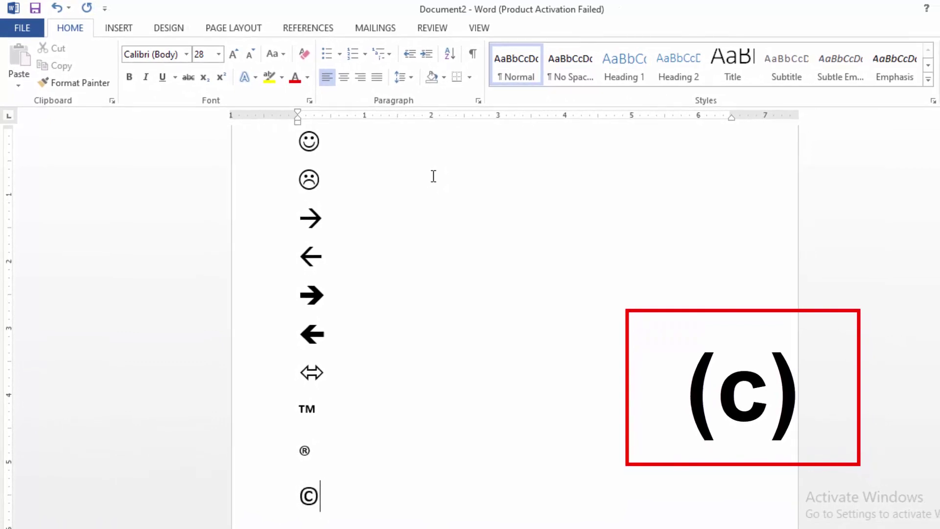
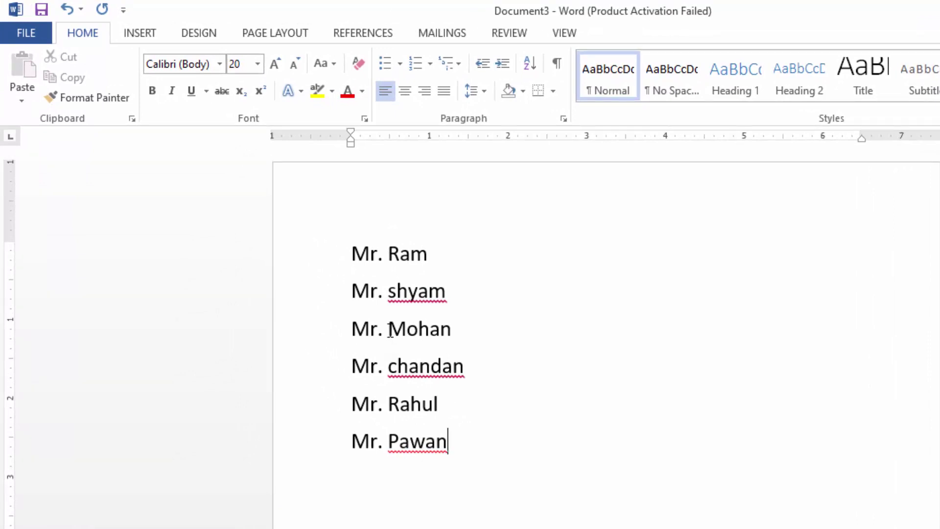
# Color the 'Mr.' column on all six name lines red, leaving the names black.
pyautogui.moveTo(351, 254); pyautogui.dragTo(437, 328)
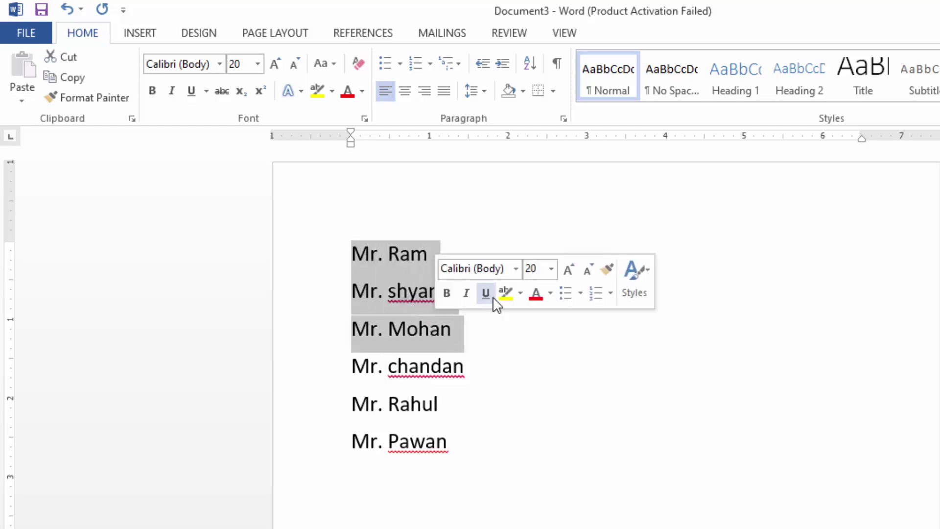
pyautogui.click(498, 351)
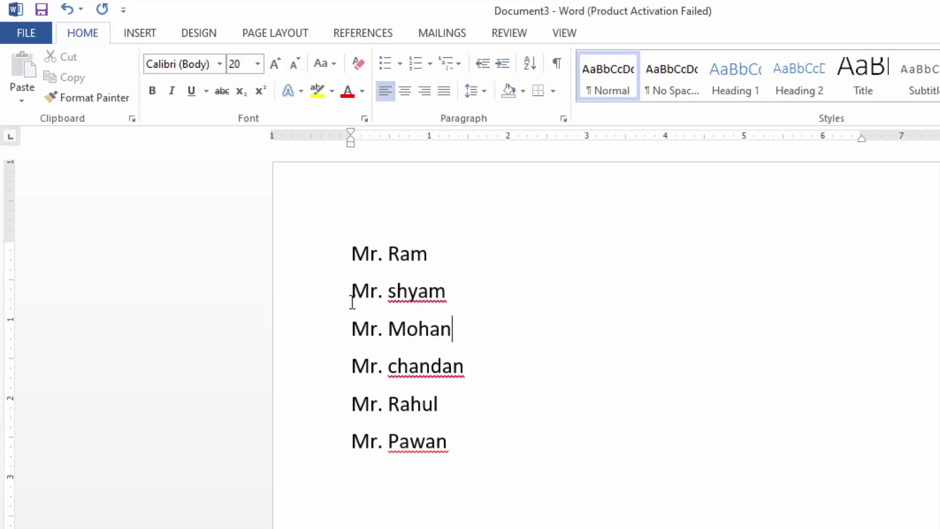
pyautogui.press('alt')
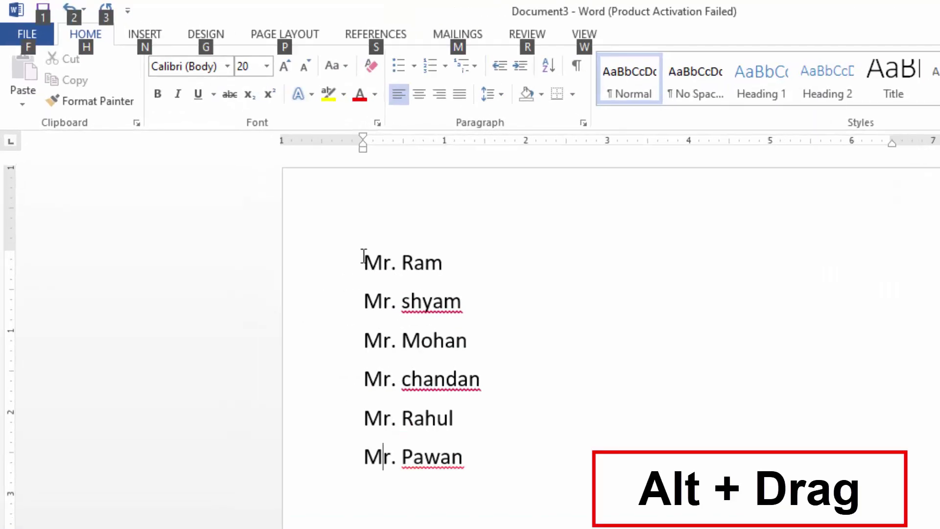
pyautogui.moveTo(364, 255); pyautogui.dragTo(401, 457)
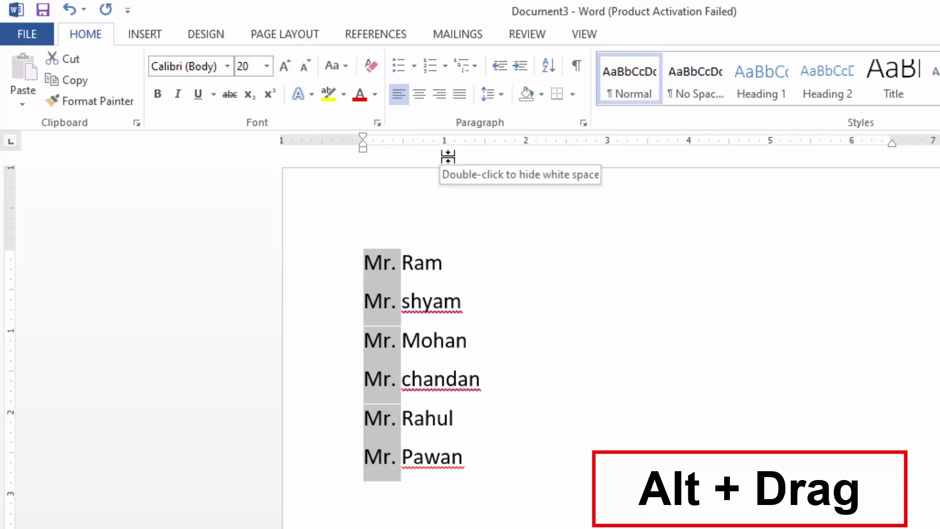
pyautogui.click(357, 100)
pyautogui.click(463, 303)
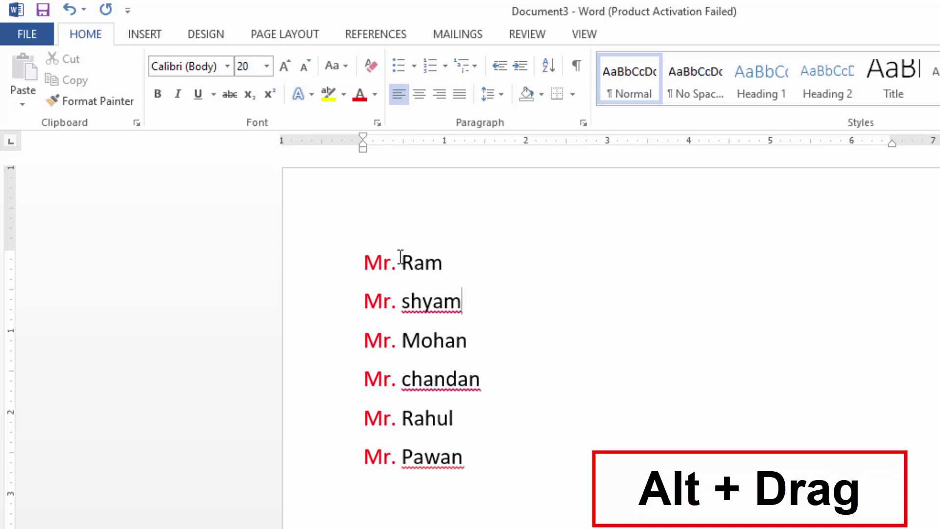
# Block-select the names from Ram to Pawan, then clear the selection.
pyautogui.moveTo(401, 257)
pyautogui.mouseDown()
pyautogui.moveTo(426, 287)
pyautogui.moveTo(484, 462)
pyautogui.mouseUp()
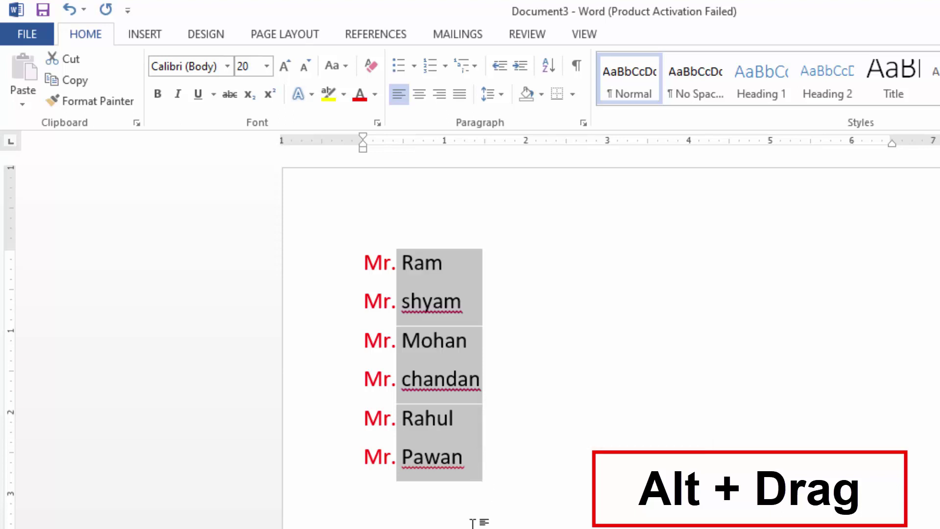
pyautogui.click(473, 523)
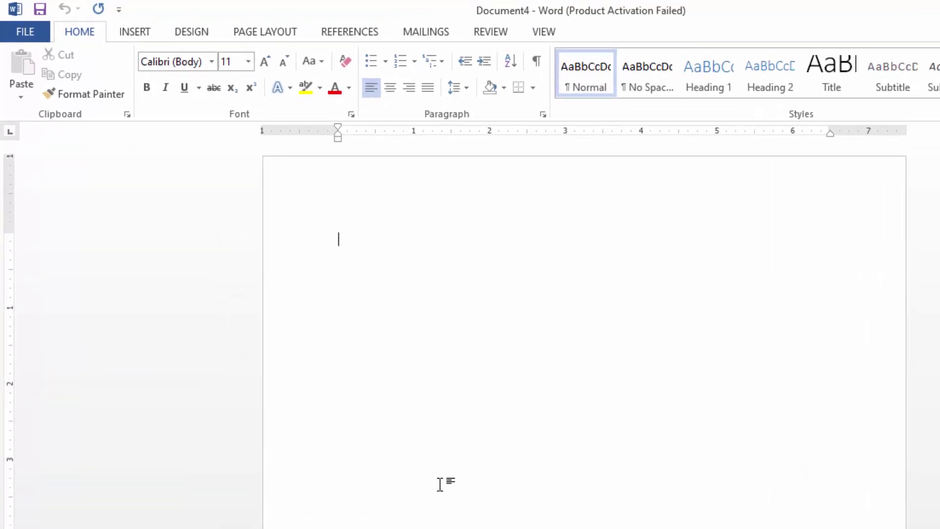
# Enter =rand() to fill the blank document with five sample paragraphs.
pyautogui.write('=')
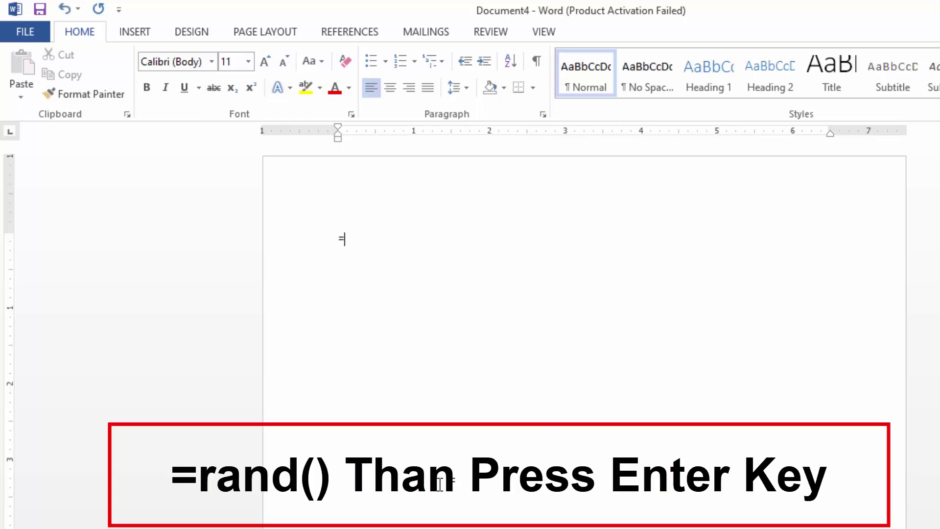
pyautogui.write('ra')
pyautogui.write('nd')
pyautogui.write('()')
pyautogui.press('Return')
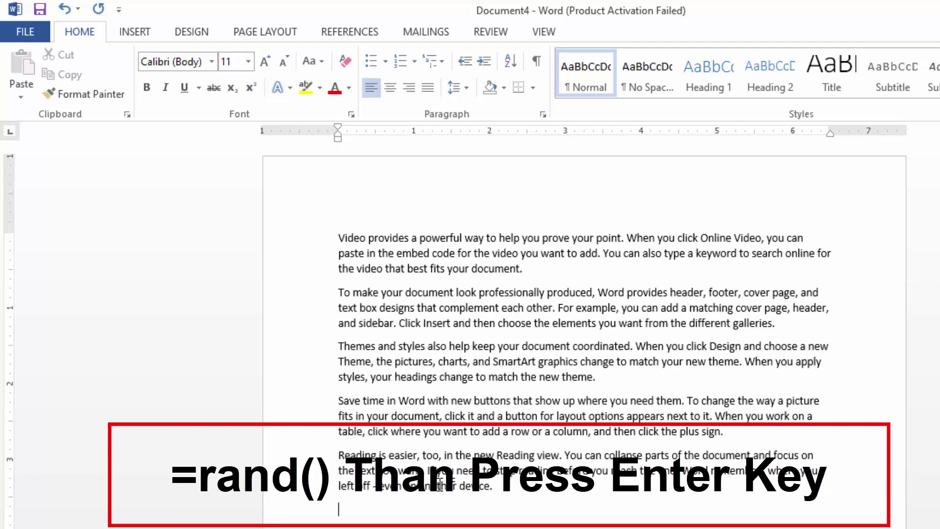